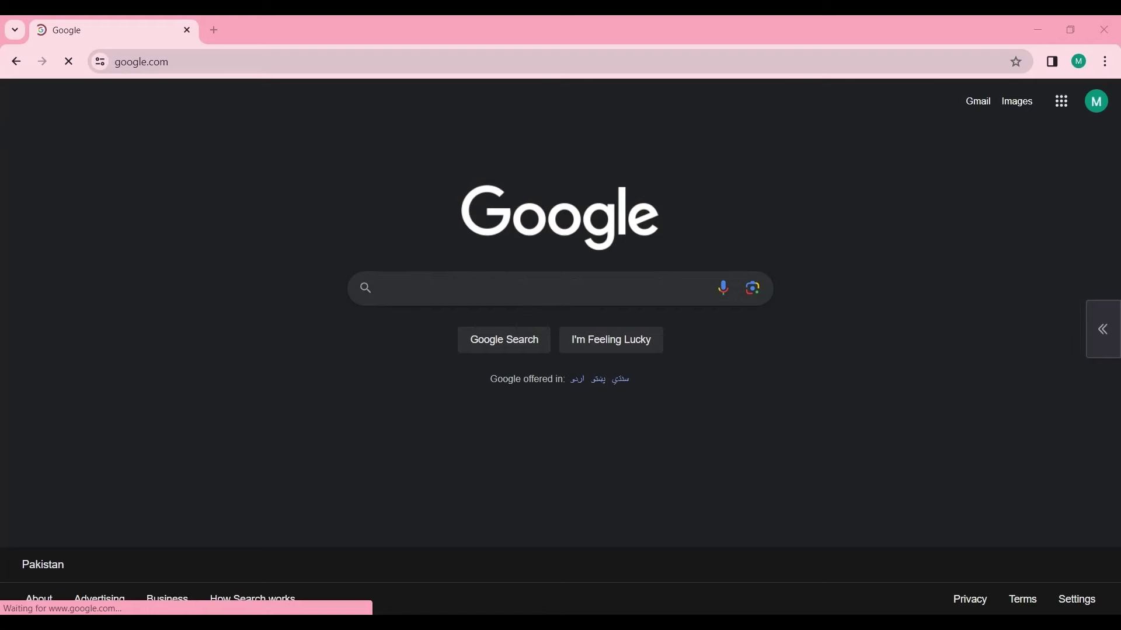
Step: Find the Neiro.ai website through a Google search for "neiro ai" and open its free AI video studio
{"action": "left_click", "coordinate": [526, 289]}
{"action": "type", "text": "n"}
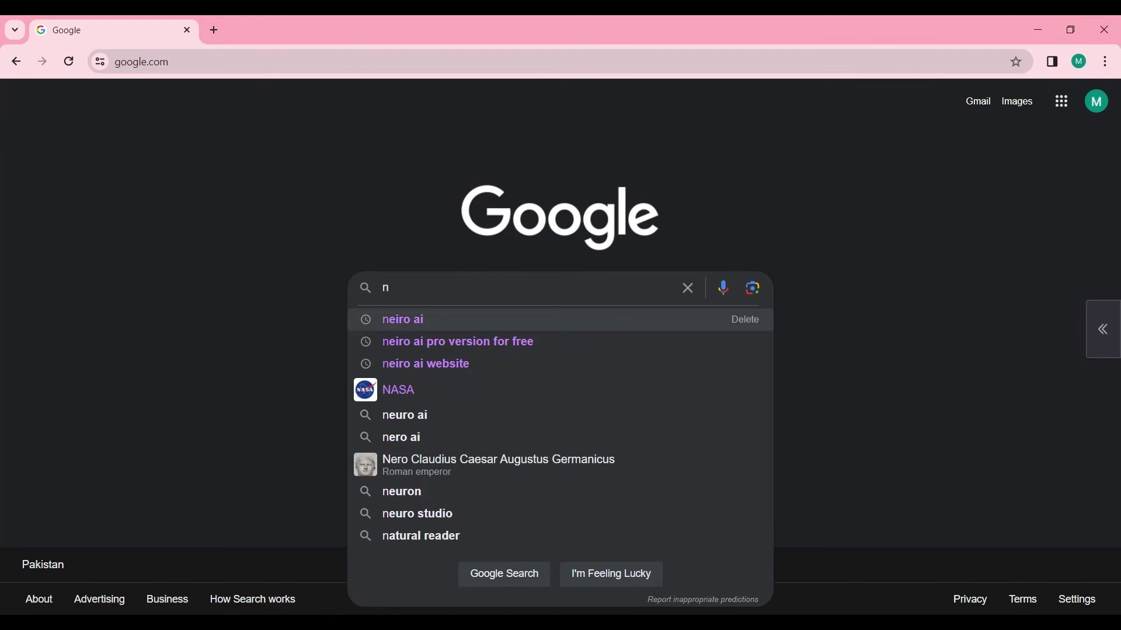
{"action": "left_click", "coordinate": [403, 320]}
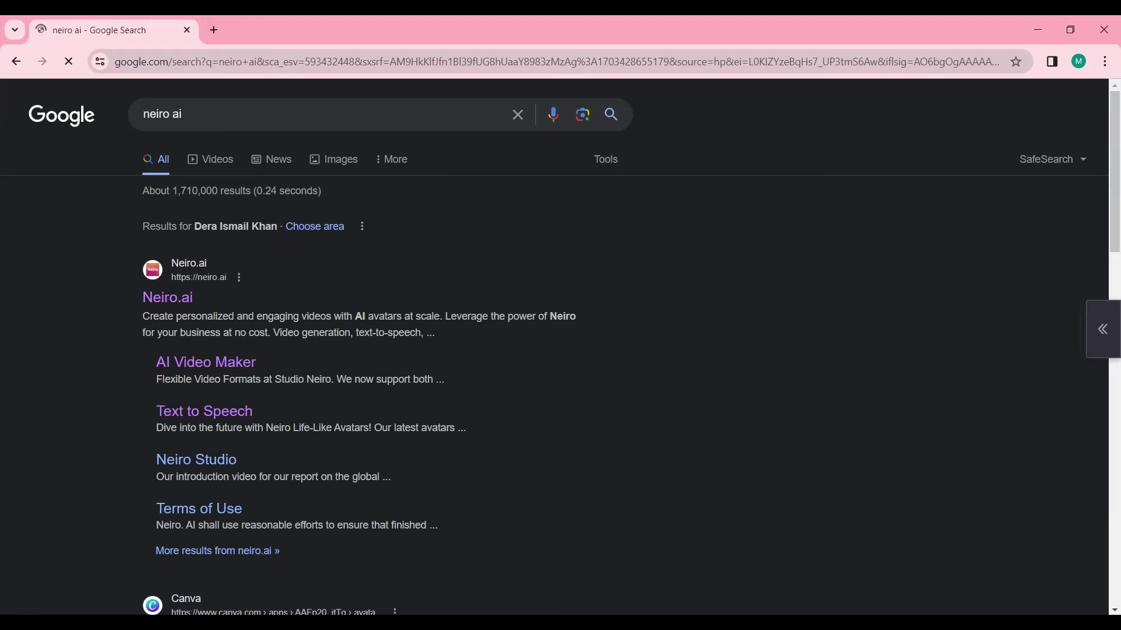
{"action": "left_click", "coordinate": [168, 298]}
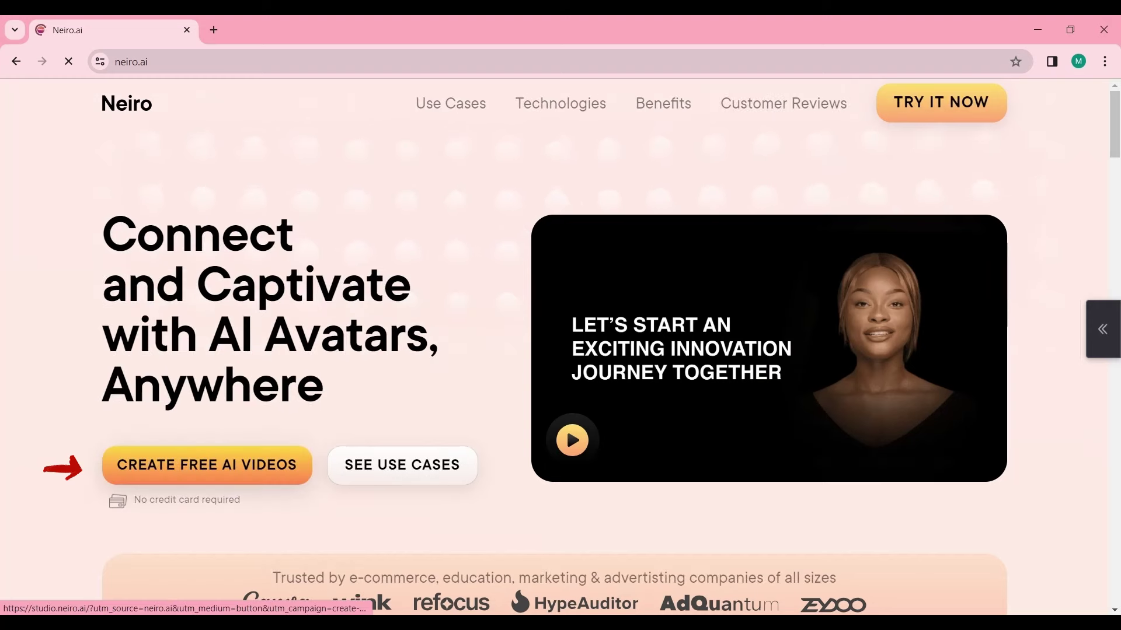
{"action": "left_click", "coordinate": [207, 466]}
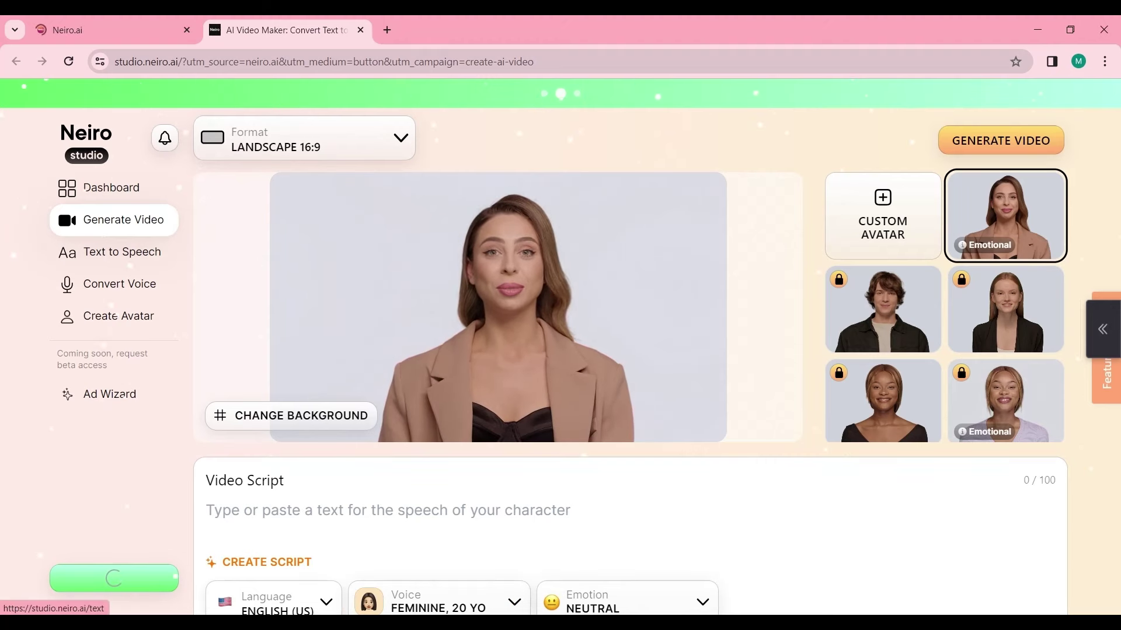
Step: In Text to Speech, enter "Today, we're embarking on a unique journey through the enchanting world of AI video creation." and view the available languages
{"action": "left_click", "coordinate": [117, 252]}
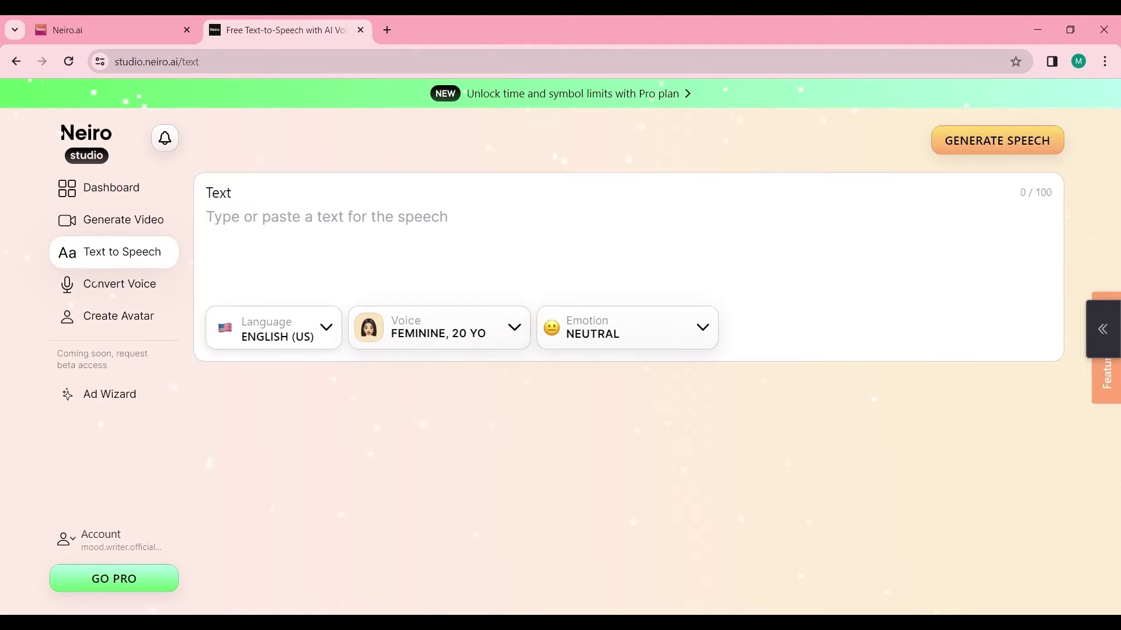
{"action": "type", "text": "Today, we're embarking on a unique journey through the enchanting world of AI video creation."}
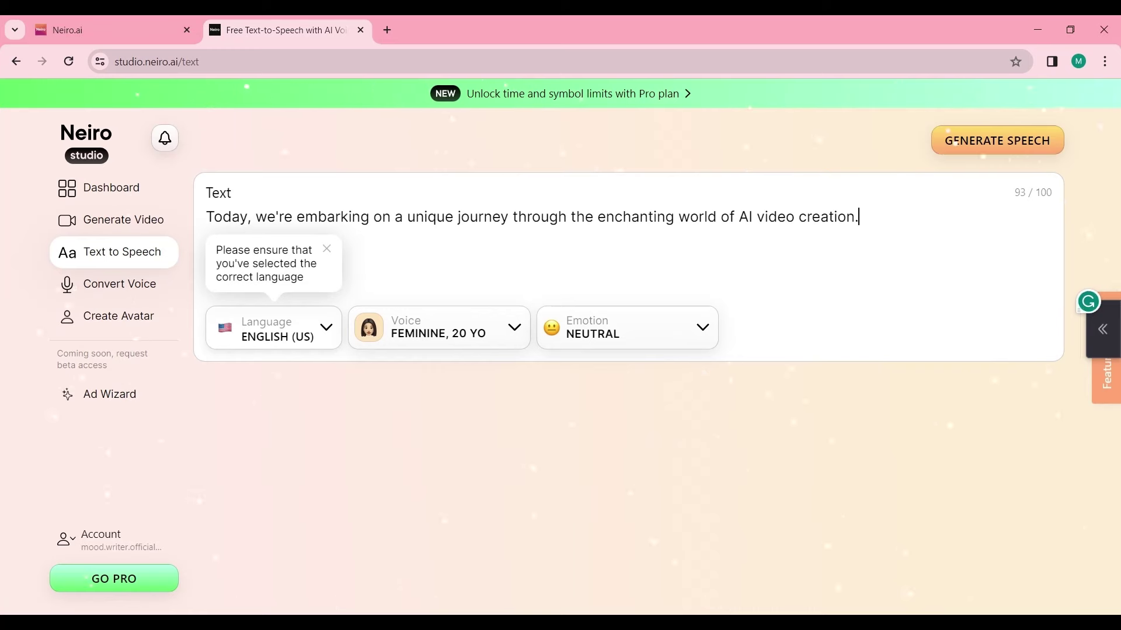
{"action": "left_click", "coordinate": [274, 327]}
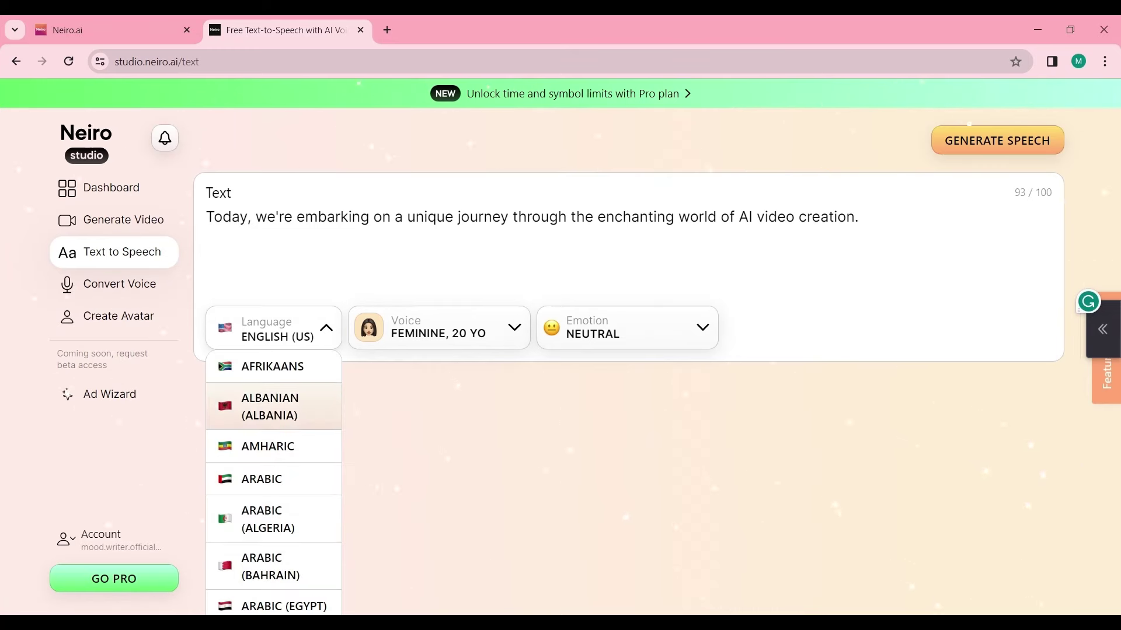
{"action": "left_click", "coordinate": [439, 328]}
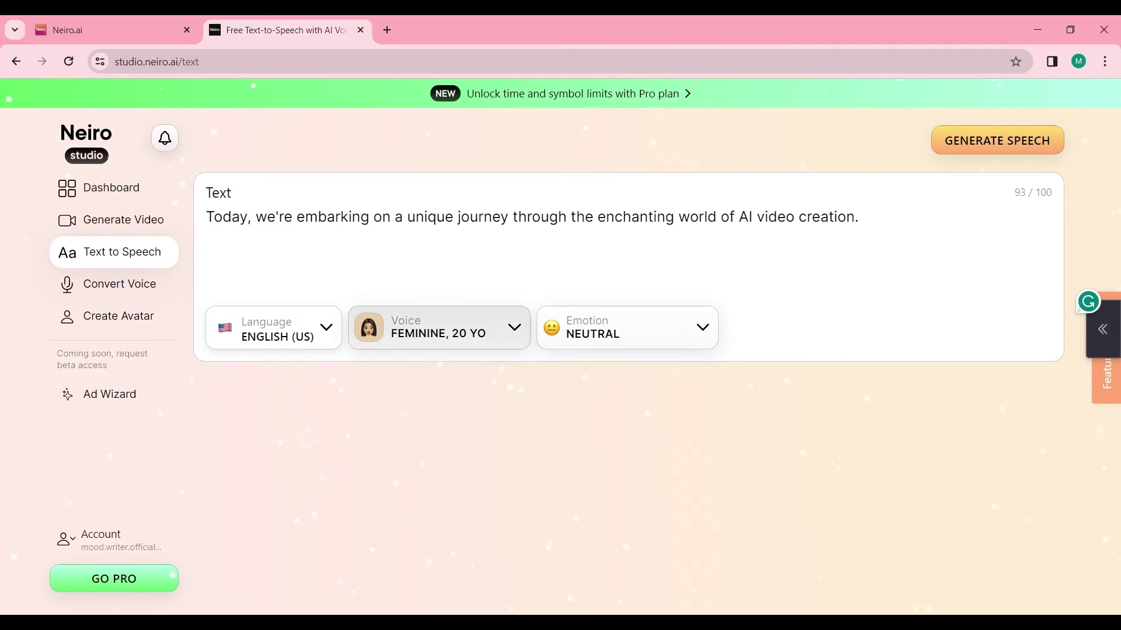
Step: Set the speech voice to the feminine, 29-year-old option and save the change
{"action": "left_click", "coordinate": [439, 328]}
{"action": "left_click", "coordinate": [520, 218]}
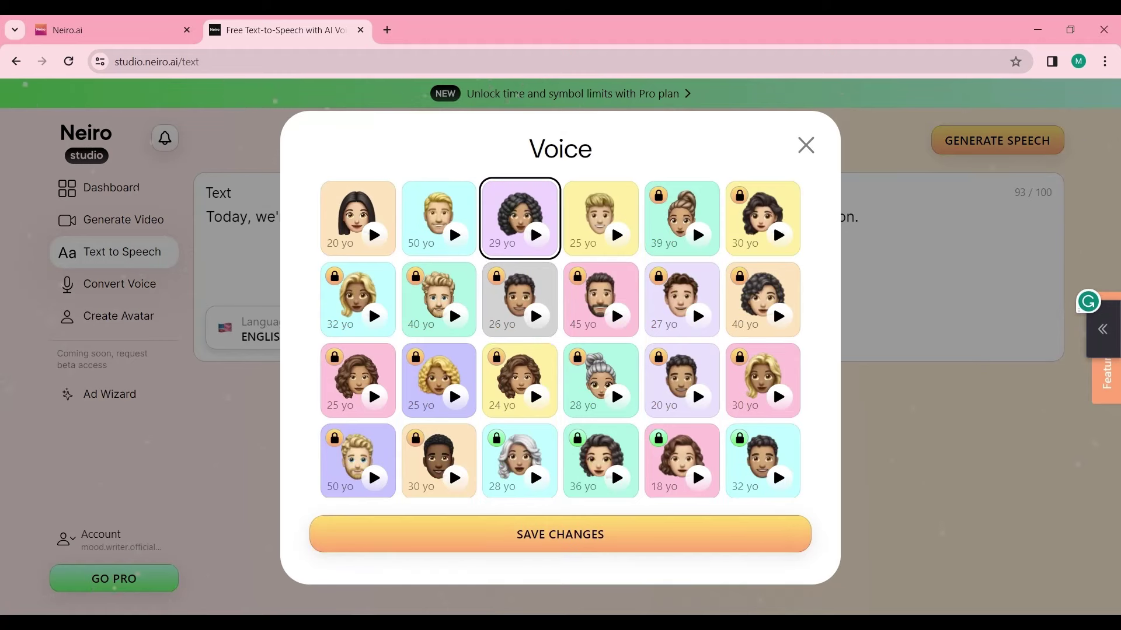
{"action": "left_click", "coordinate": [561, 535]}
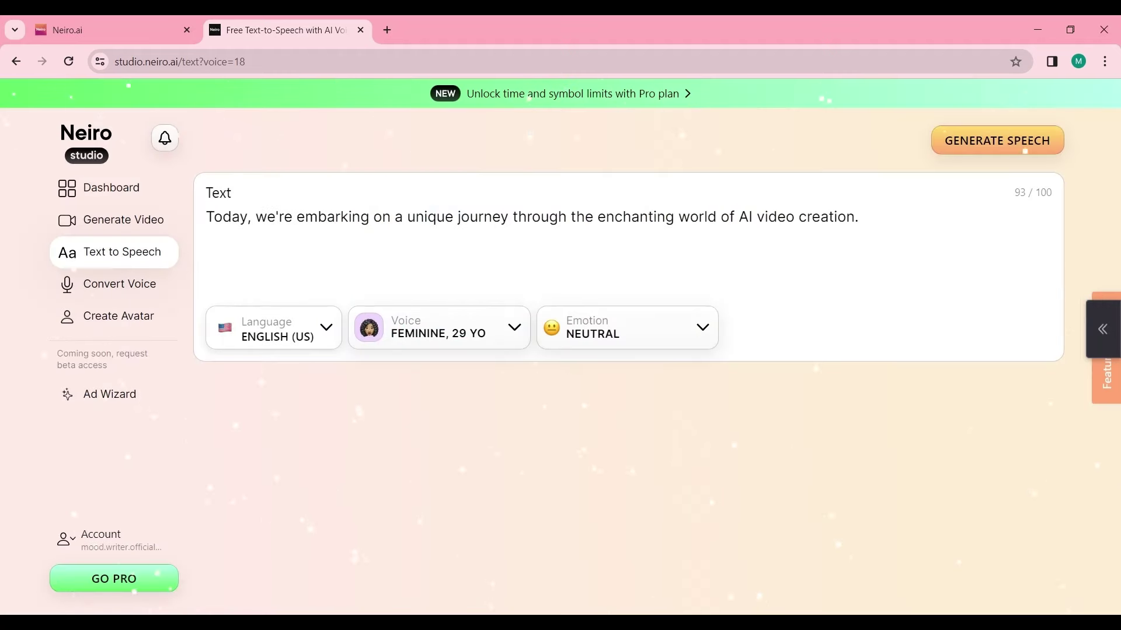
Step: Select the Neutral emotion for the speech, generate the audio and go to the dashboard
{"action": "left_click", "coordinate": [627, 328]}
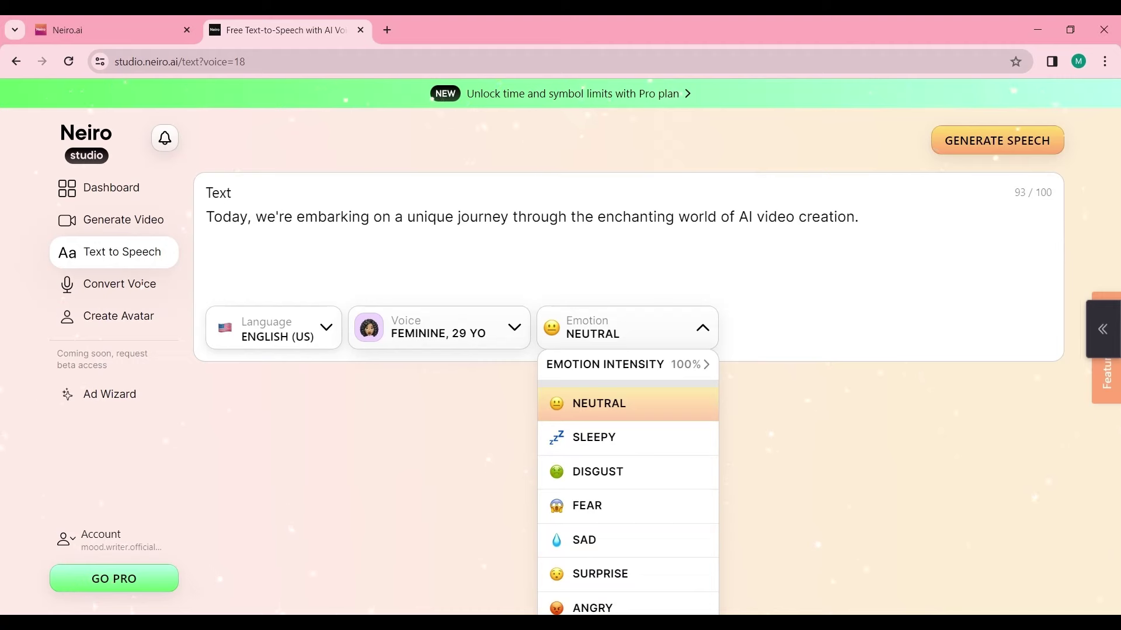
{"action": "left_click", "coordinate": [627, 404]}
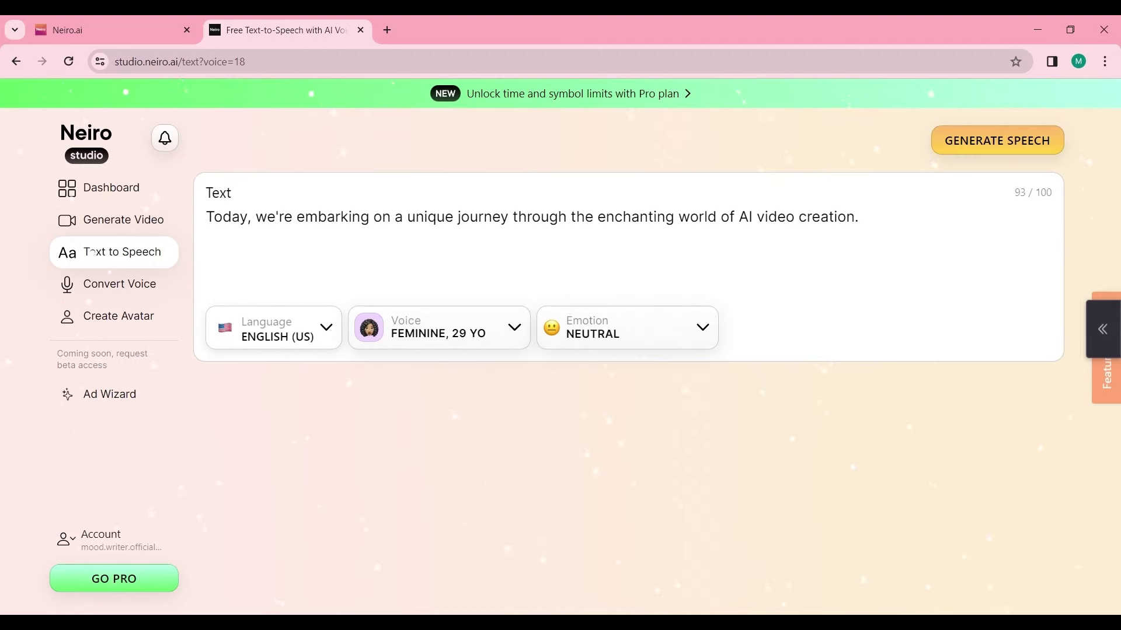
{"action": "left_click", "coordinate": [997, 141]}
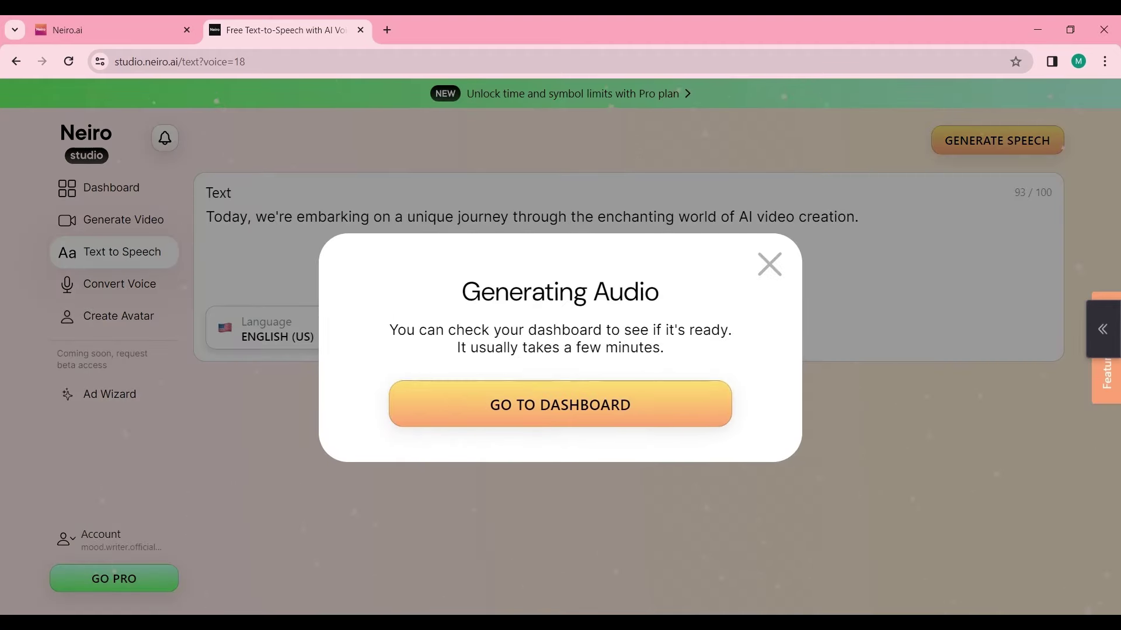
{"action": "left_click", "coordinate": [560, 404]}
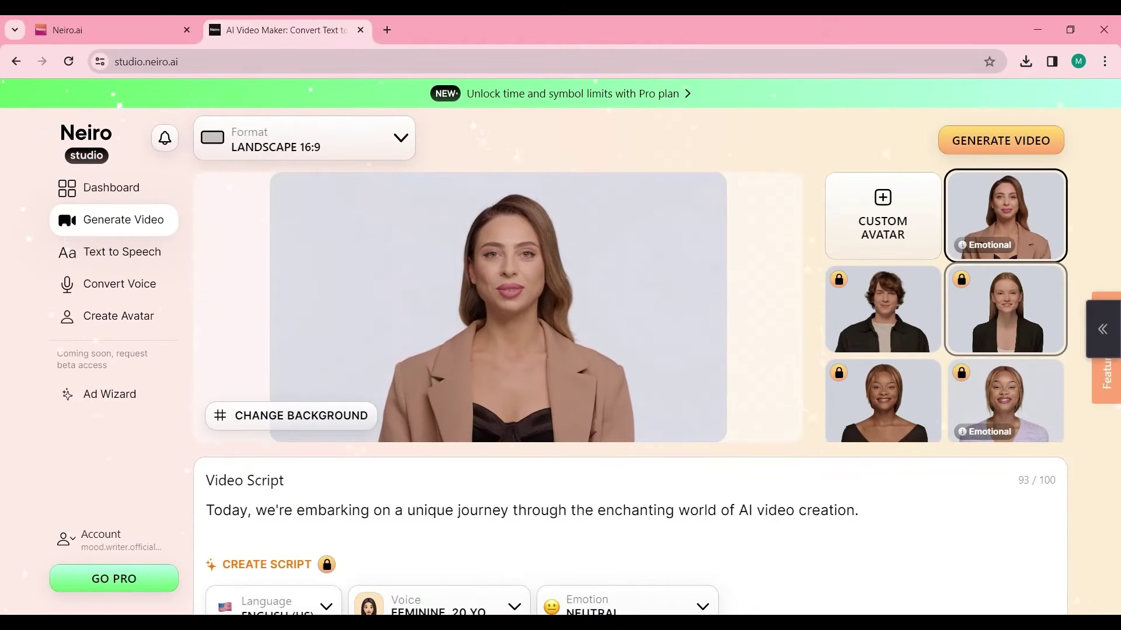
Step: Try to create the video script with the Create Script feature, then dismiss the upgrade offer
{"action": "scroll", "coordinate": [536, 347], "scroll_direction": "down", "scroll_amount": 1}
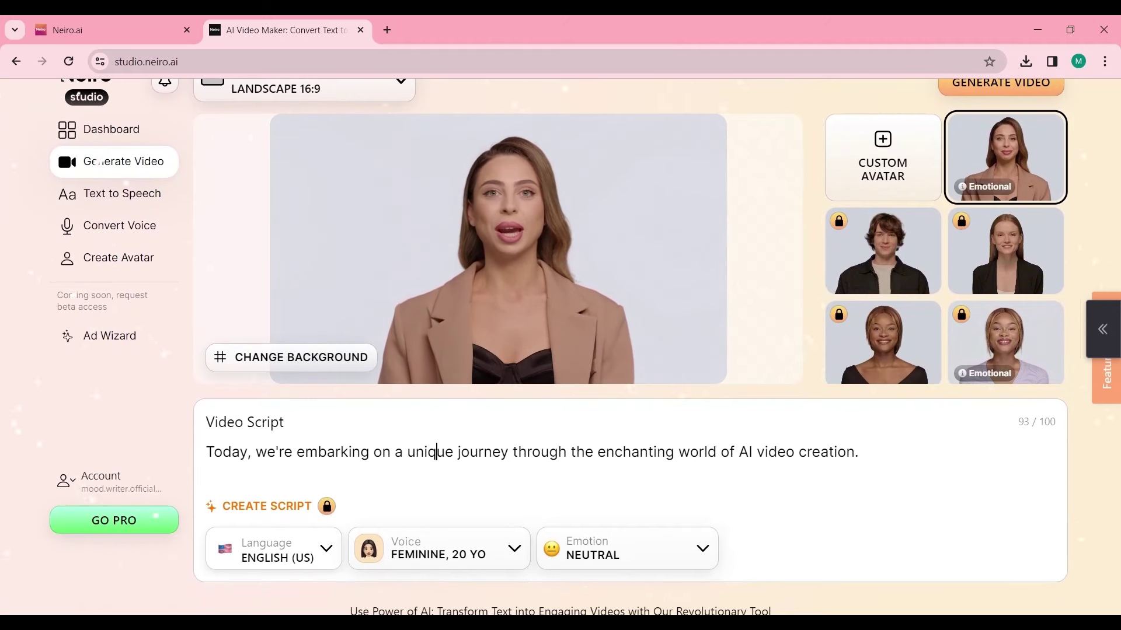
{"action": "left_click", "coordinate": [267, 506]}
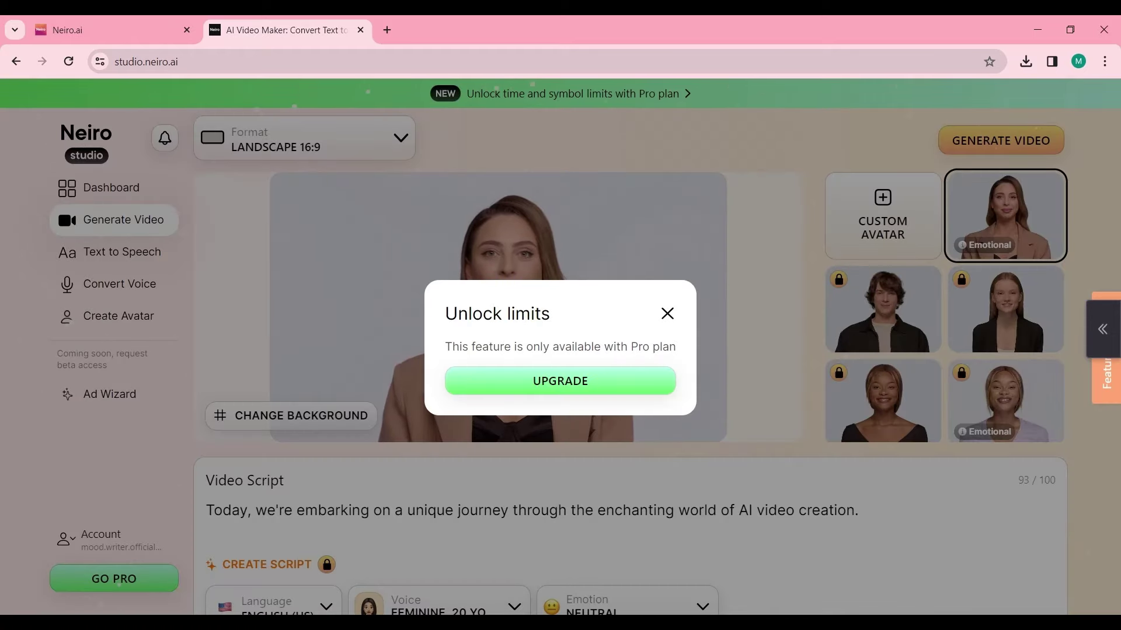
{"action": "key", "text": "Escape"}
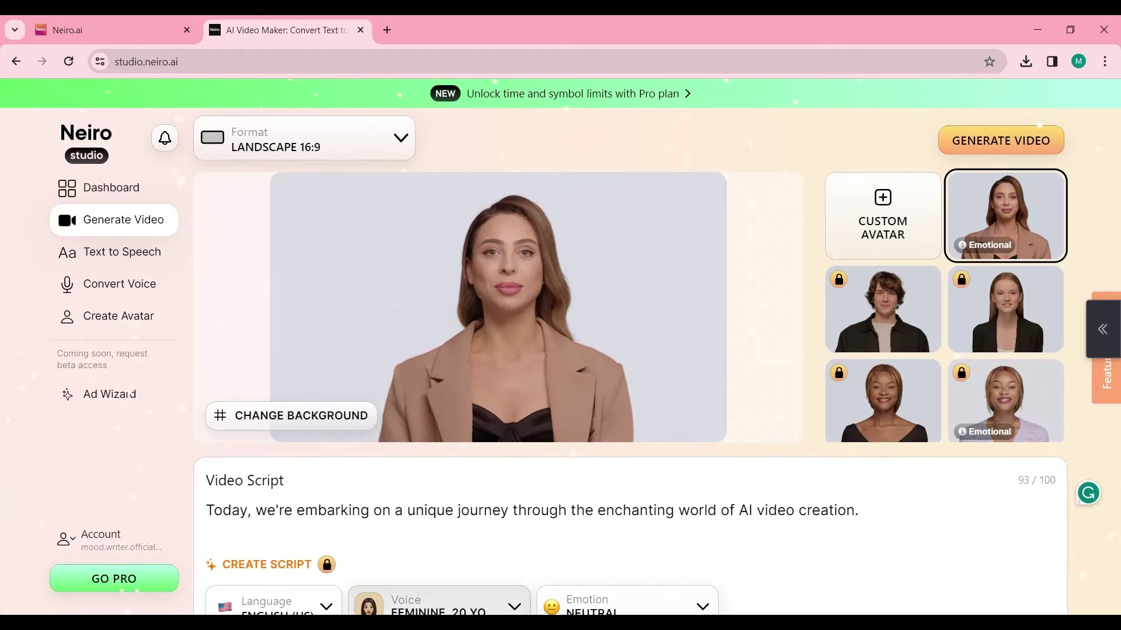
Step: Set the avatar video's voice to the feminine, 29-year-old option and save the change
{"action": "left_click", "coordinate": [441, 604]}
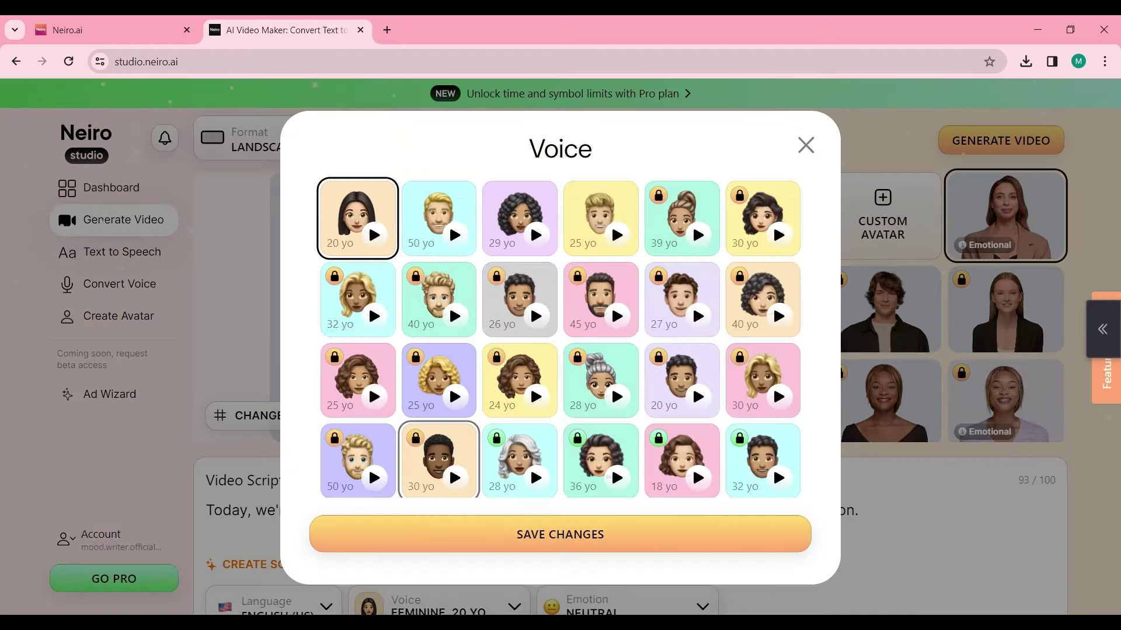
{"action": "left_click", "coordinate": [518, 221]}
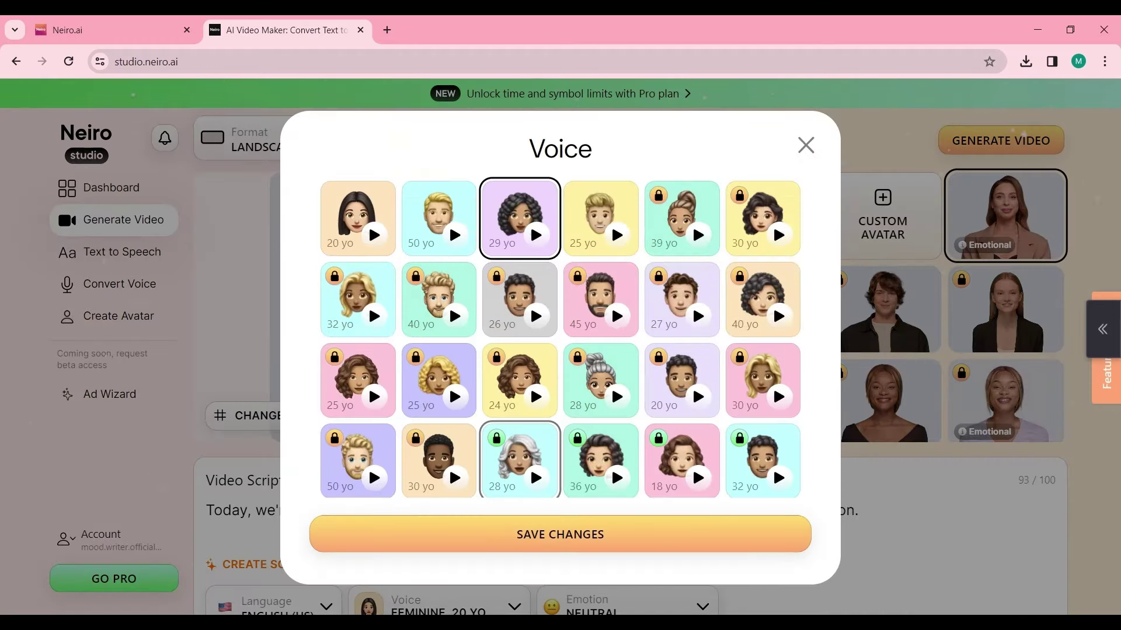
{"action": "left_click", "coordinate": [560, 535]}
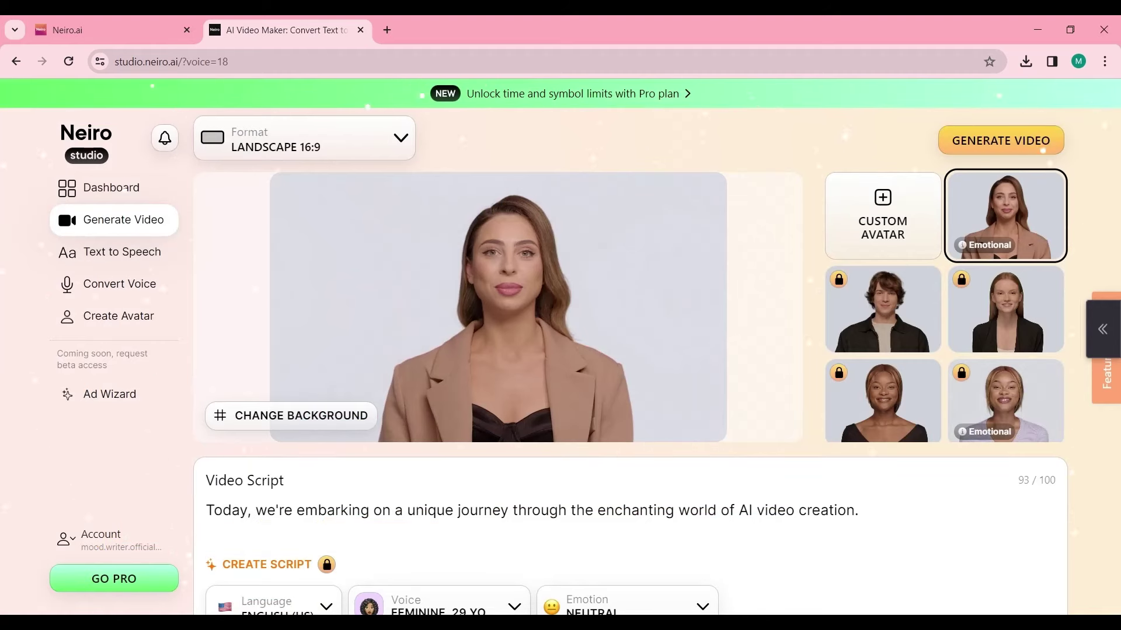
Step: Generate the avatar video and open Video #1 from the dashboard's task list
{"action": "left_click", "coordinate": [1043, 151]}
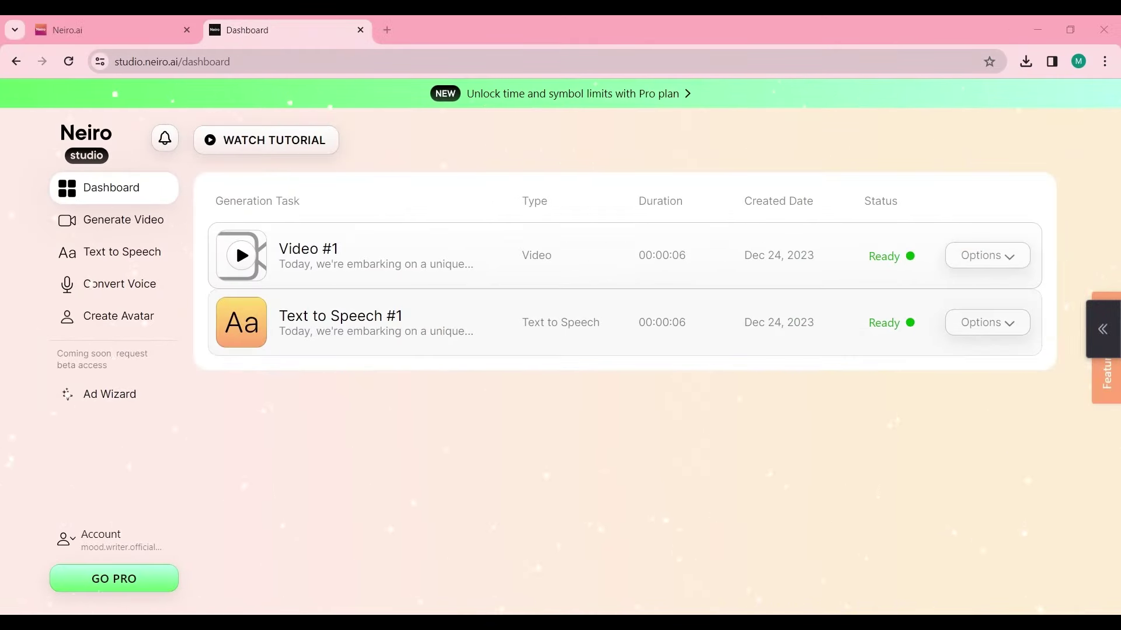
{"action": "left_click", "coordinate": [308, 255]}
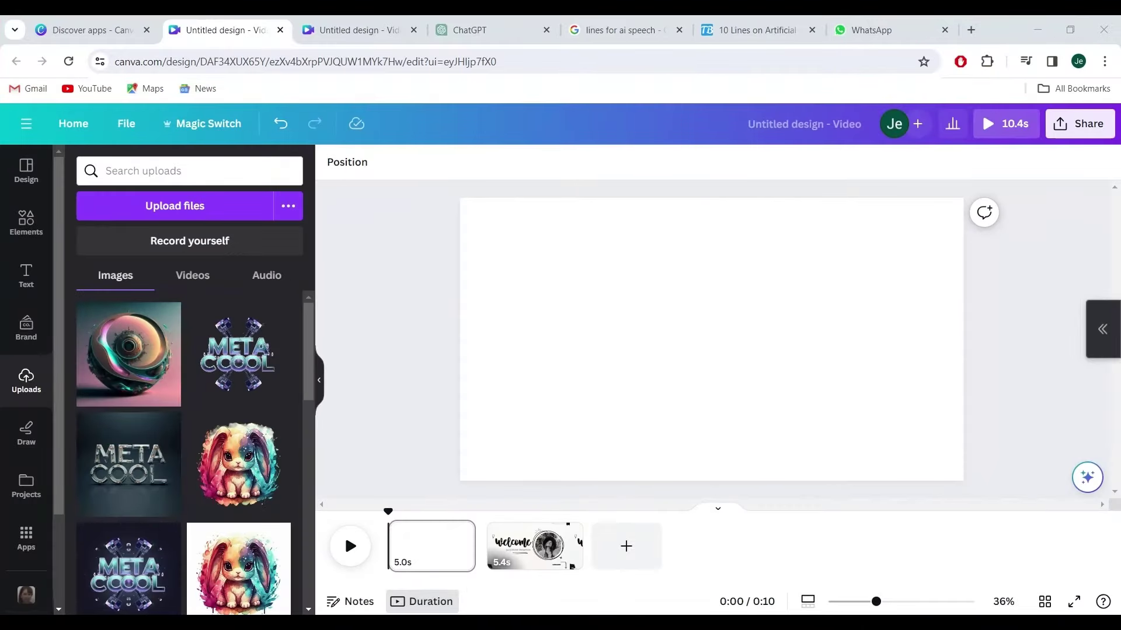
Step: Switch to Canva and upload the generated avatar video from the Downloads folder
{"action": "left_click", "coordinate": [188, 203]}
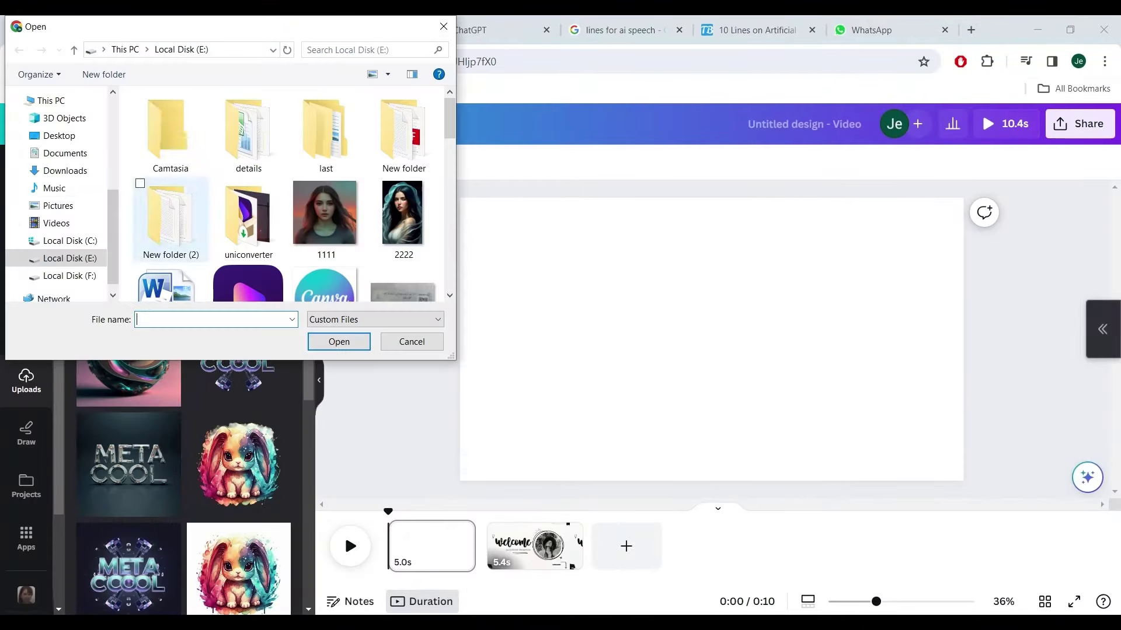
{"action": "left_click", "coordinate": [65, 171]}
{"action": "left_click", "coordinate": [171, 145]}
{"action": "left_click", "coordinate": [339, 342]}
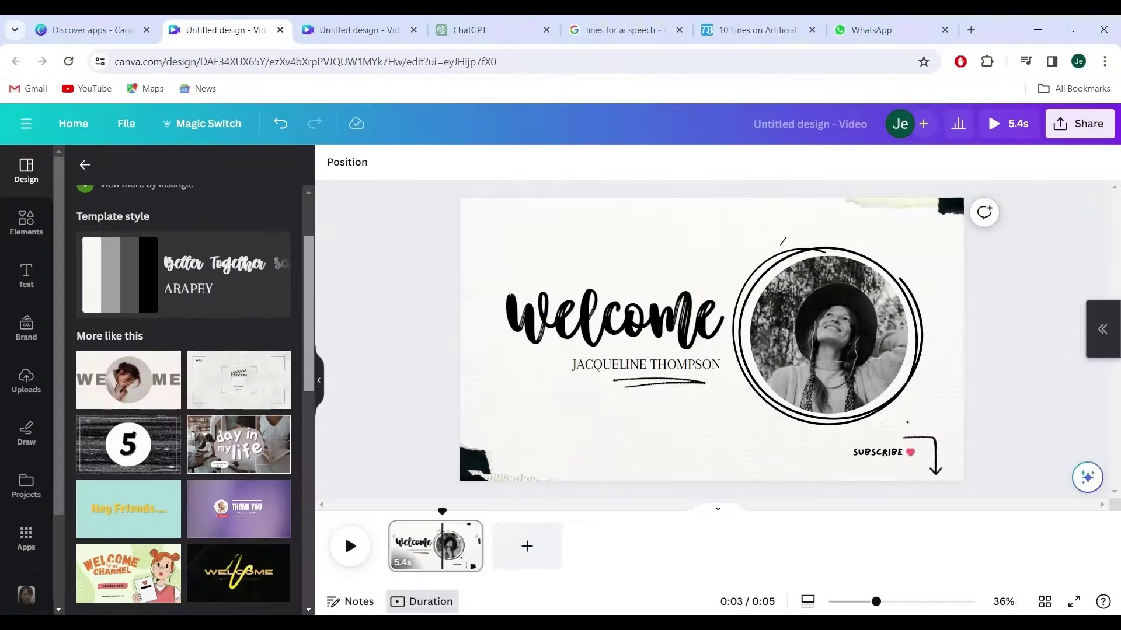
Step: Add the uploaded Neiro avatar video to the Welcome template page and open its video editing options
{"action": "scroll", "coordinate": [184, 397], "scroll_direction": "down", "scroll_amount": 8}
{"action": "scroll", "coordinate": [183, 397], "scroll_direction": "up", "scroll_amount": 7}
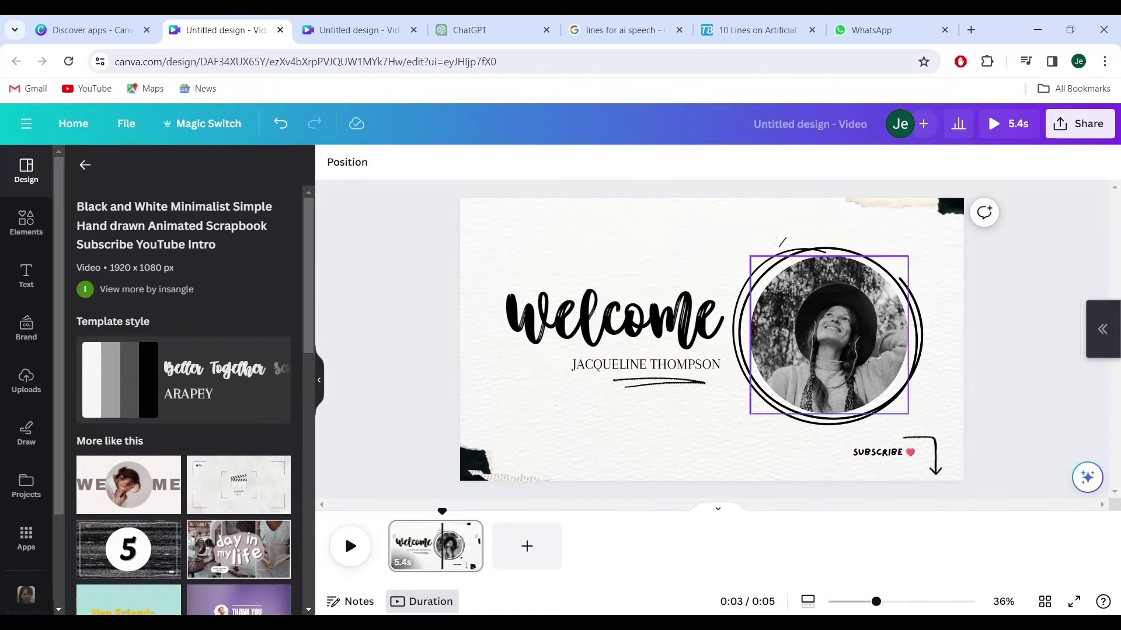
{"action": "left_click", "coordinate": [27, 381]}
{"action": "left_click", "coordinate": [128, 332]}
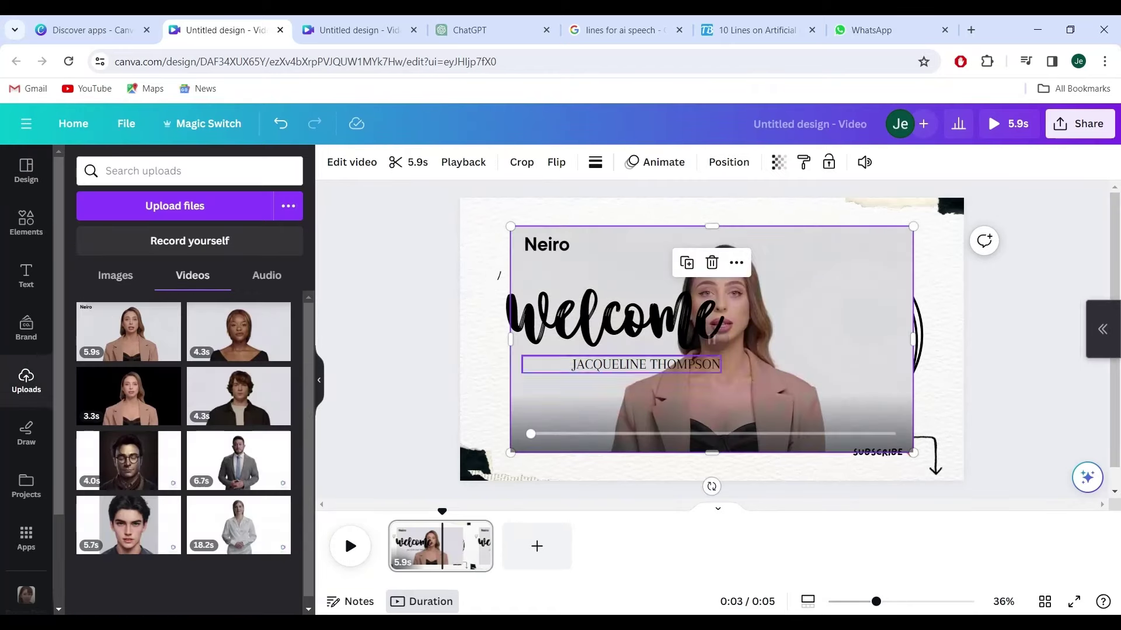
{"action": "left_click", "coordinate": [352, 162]}
{"action": "left_click", "coordinate": [183, 270]}
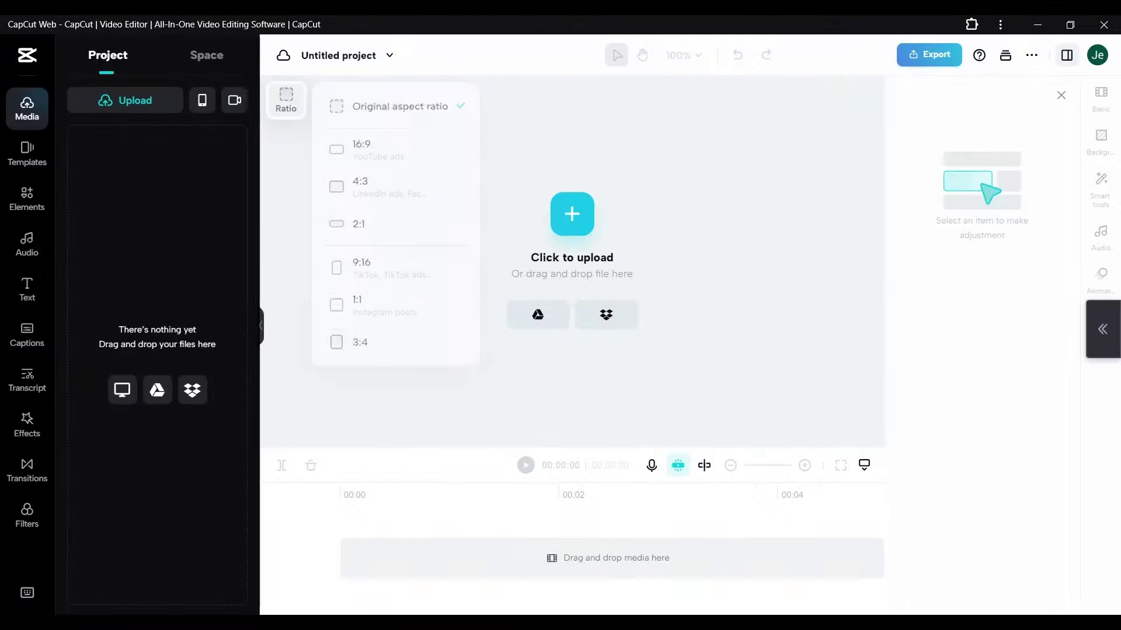
Step: In CapCut, set the project's aspect ratio to 16:9 and upload the b94c0704 avatar video from the Downloads folder
{"action": "left_click", "coordinate": [394, 150]}
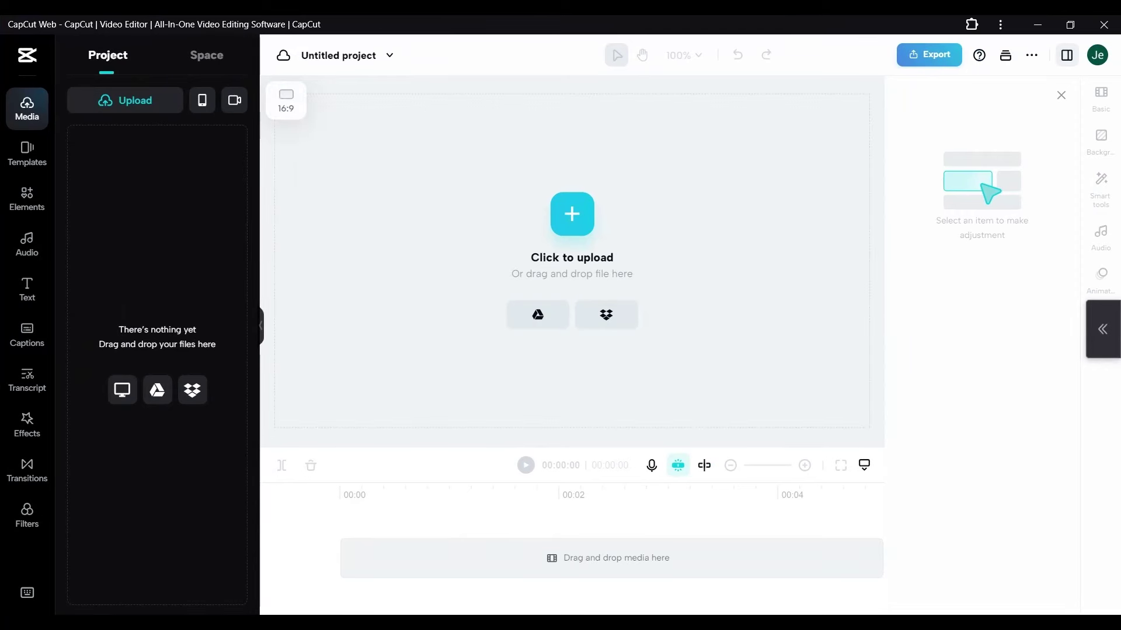
{"action": "mouse_move", "coordinate": [136, 100]}
{"action": "left_click", "coordinate": [138, 139]}
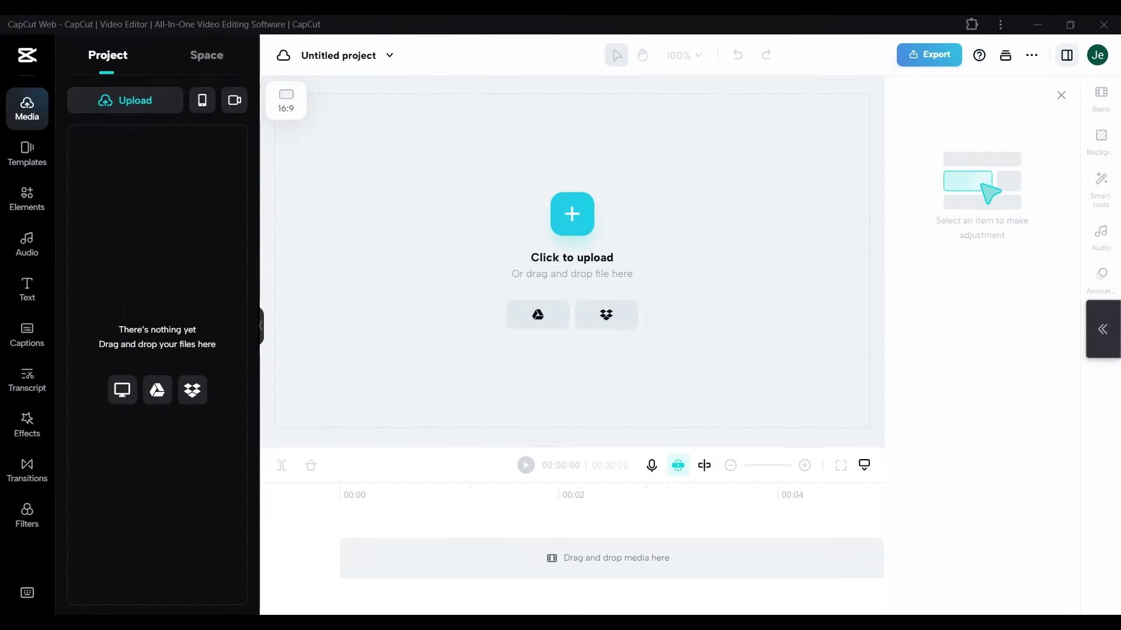
{"action": "left_click", "coordinate": [168, 161]}
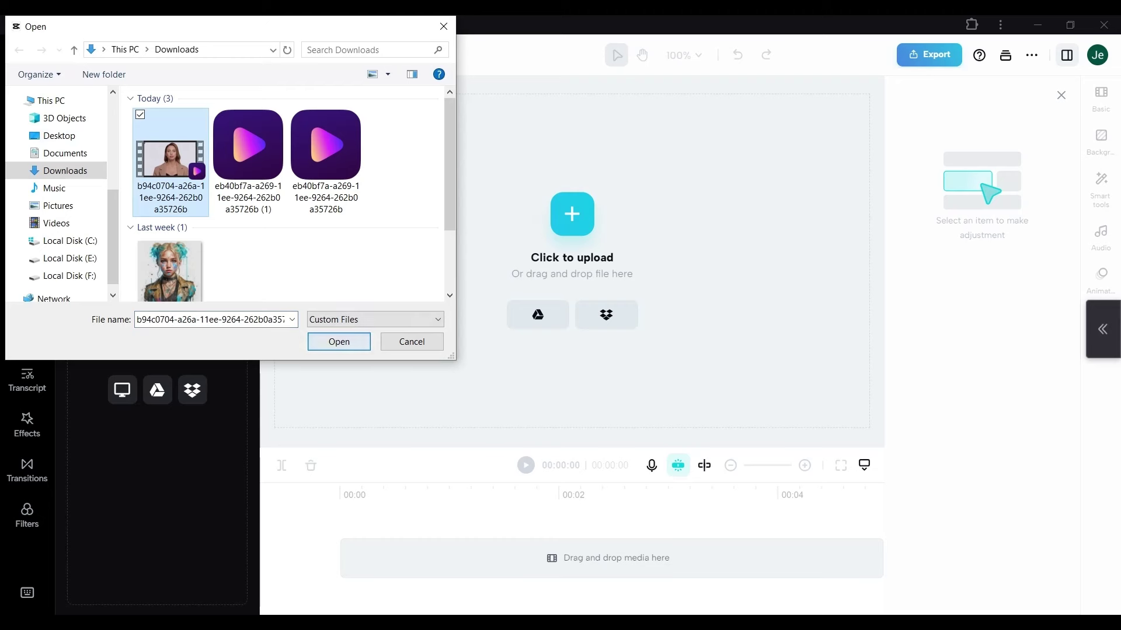
{"action": "left_click", "coordinate": [338, 341]}
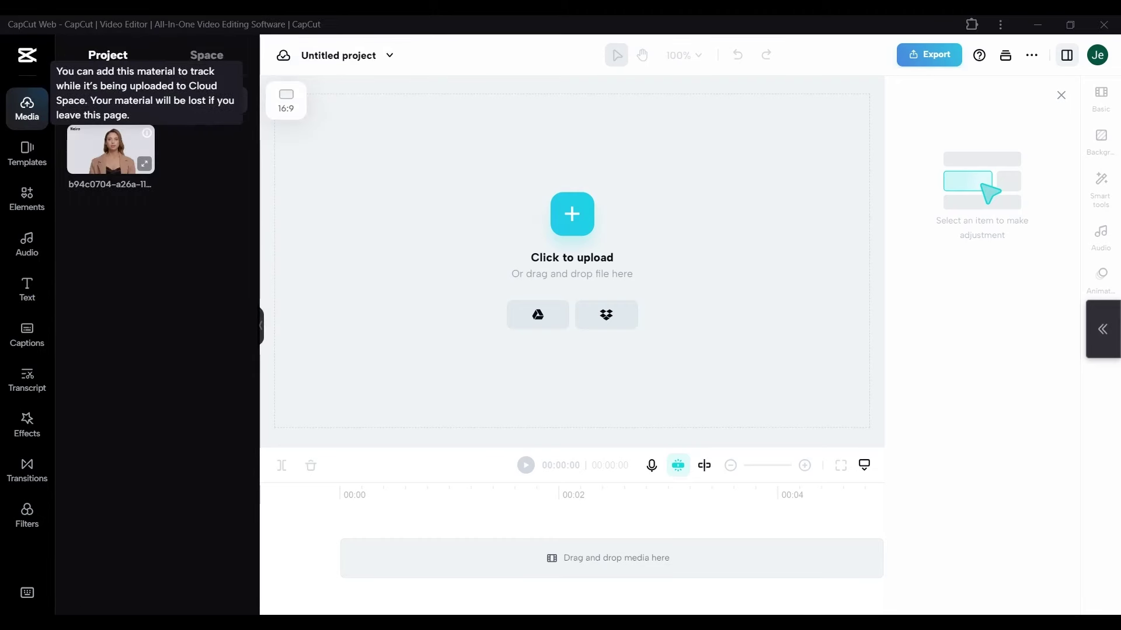
Step: Upload the "AI chatsoe" video from Local Disk (E:) to the project media
{"action": "left_click", "coordinate": [70, 258]}
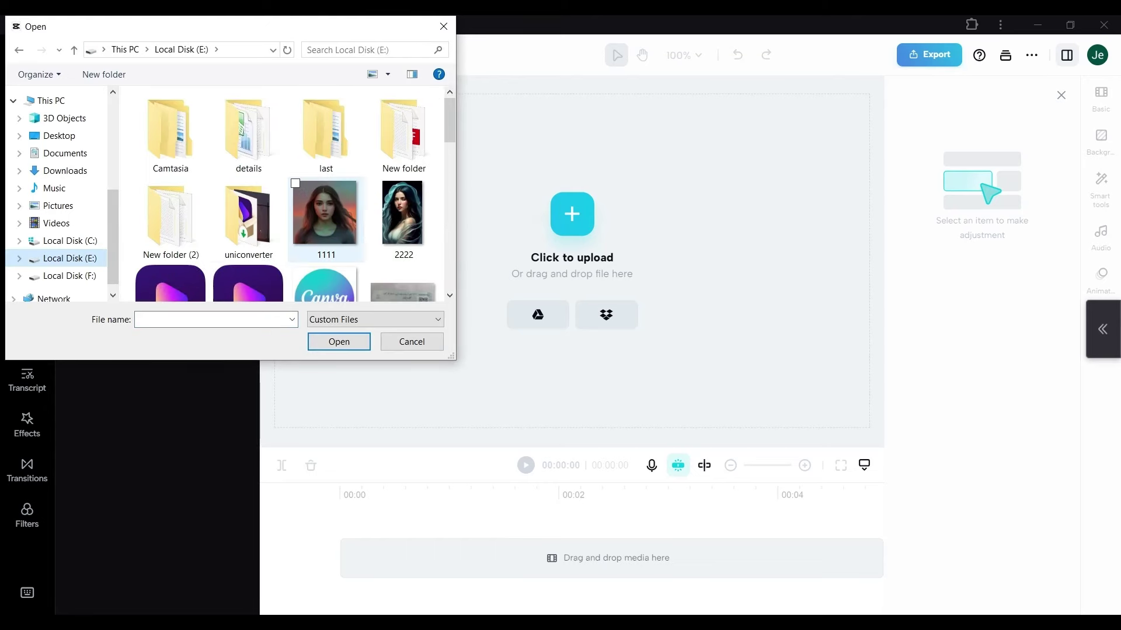
{"action": "scroll", "coordinate": [295, 194], "scroll_direction": "down", "scroll_amount": 3}
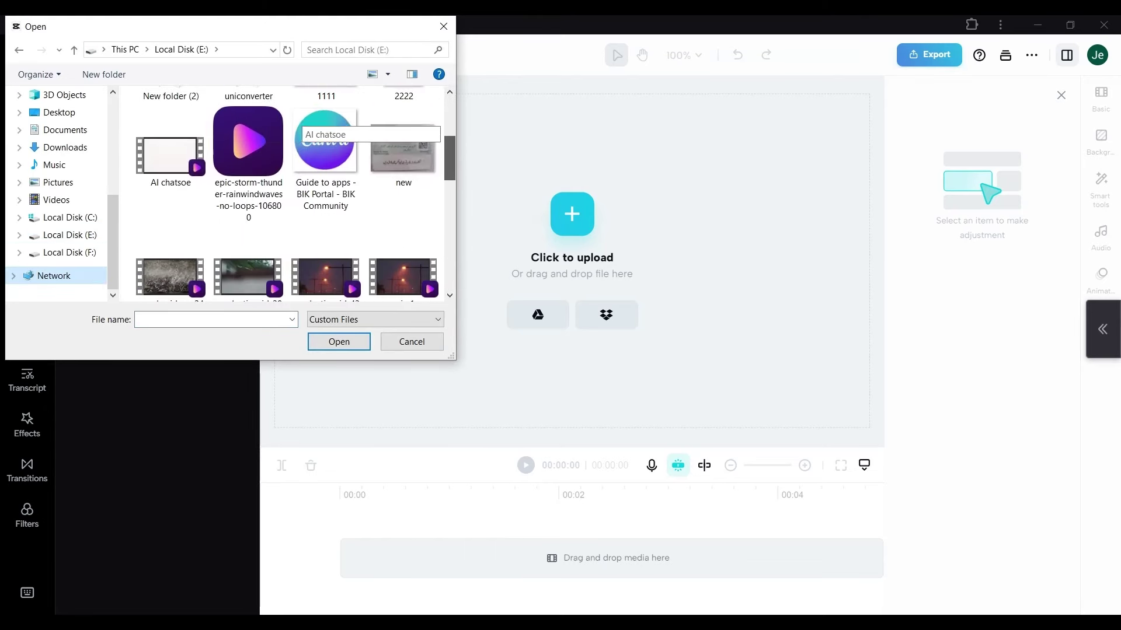
{"action": "left_click", "coordinate": [170, 156]}
{"action": "left_click", "coordinate": [340, 342]}
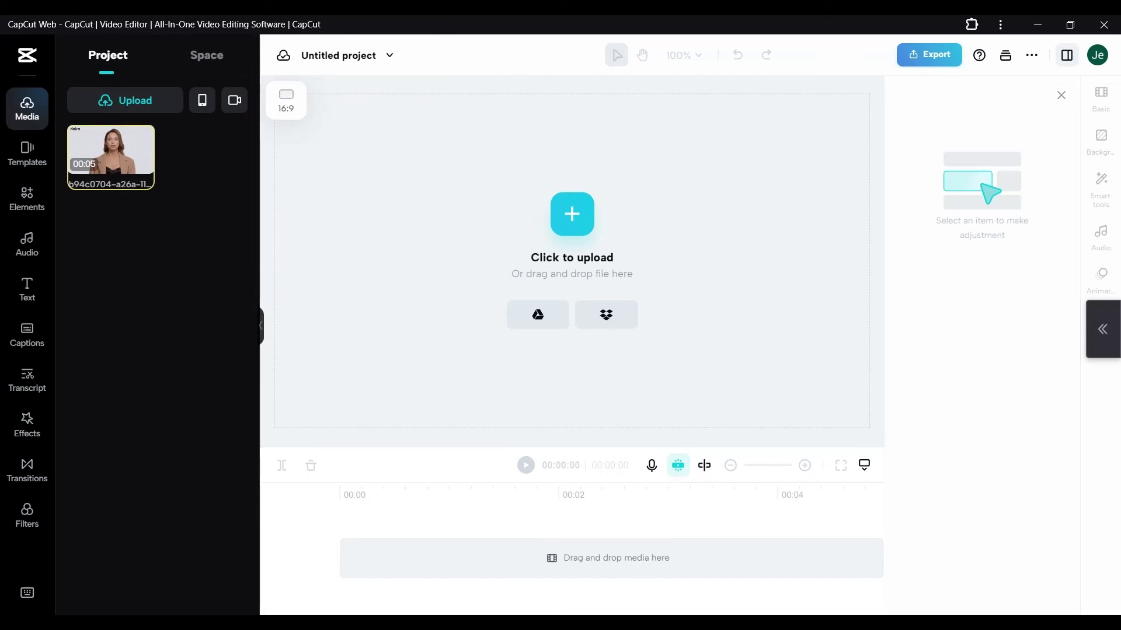
{"action": "left_click", "coordinate": [340, 229]}
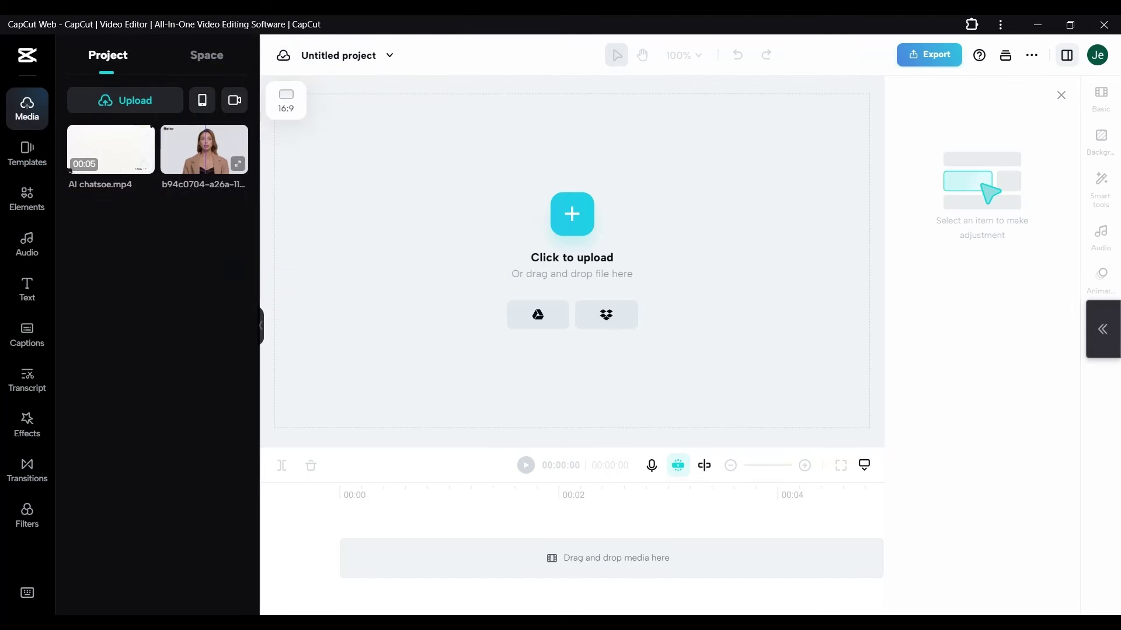
Step: Add the b94c0704 avatar video to the timeline, play it through, and remove its background with Auto removal
{"action": "left_click", "coordinate": [205, 150]}
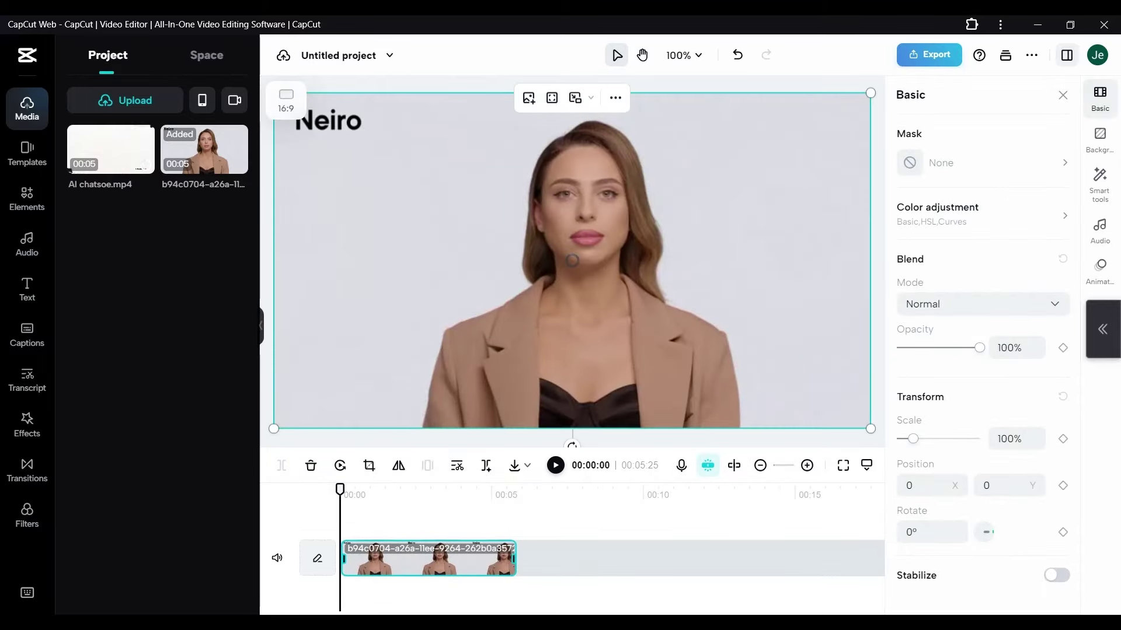
{"action": "key", "text": "space"}
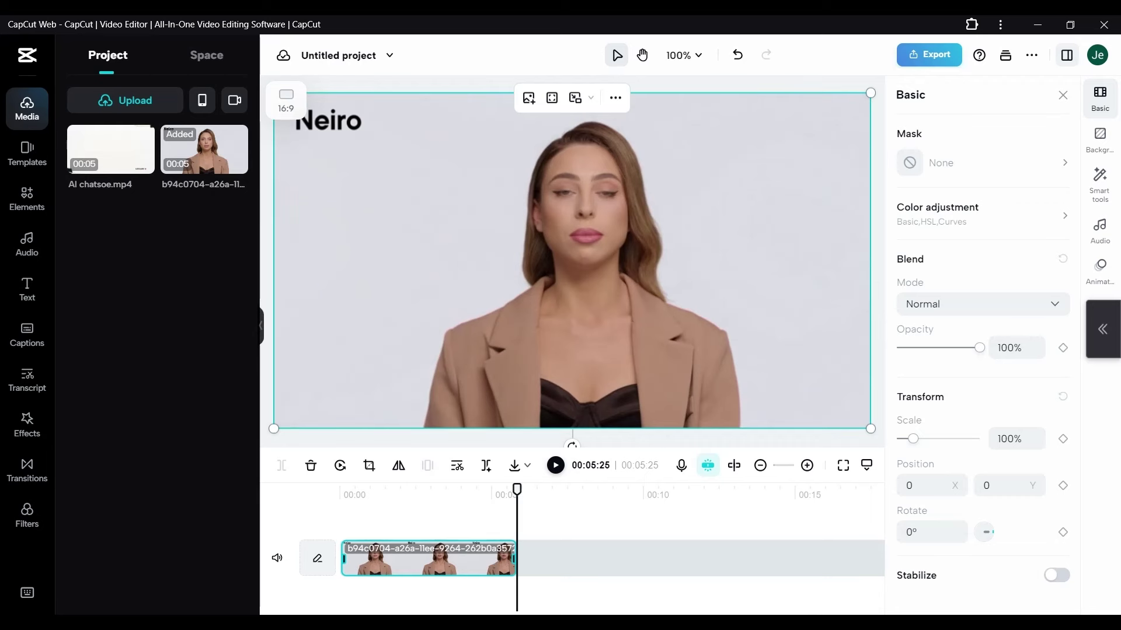
{"action": "left_click", "coordinate": [1100, 185]}
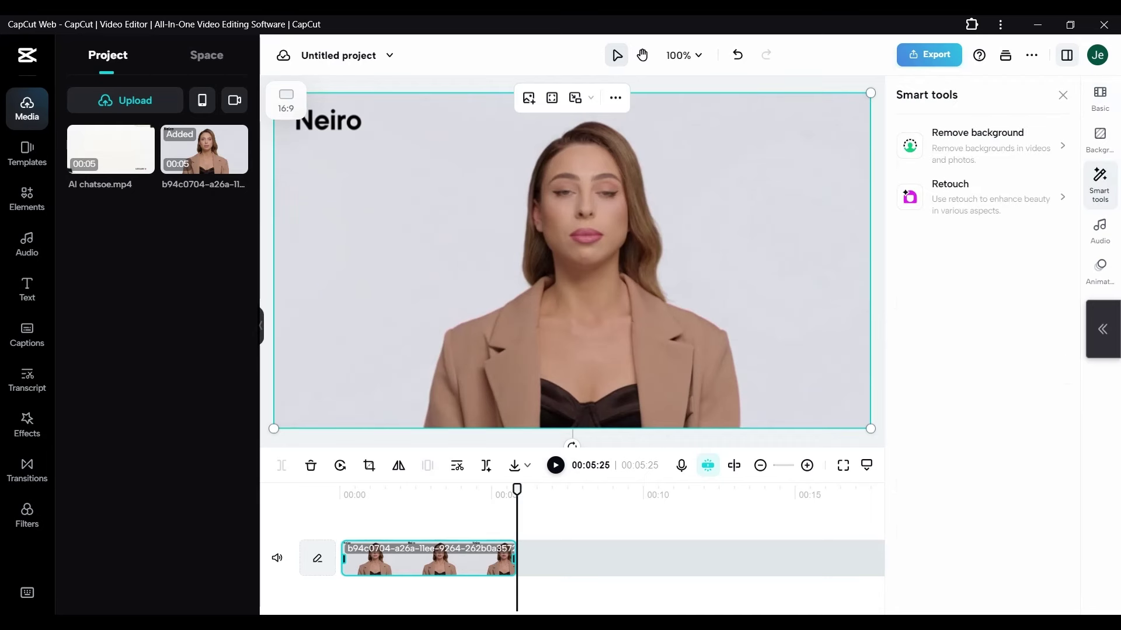
{"action": "left_click", "coordinate": [983, 146]}
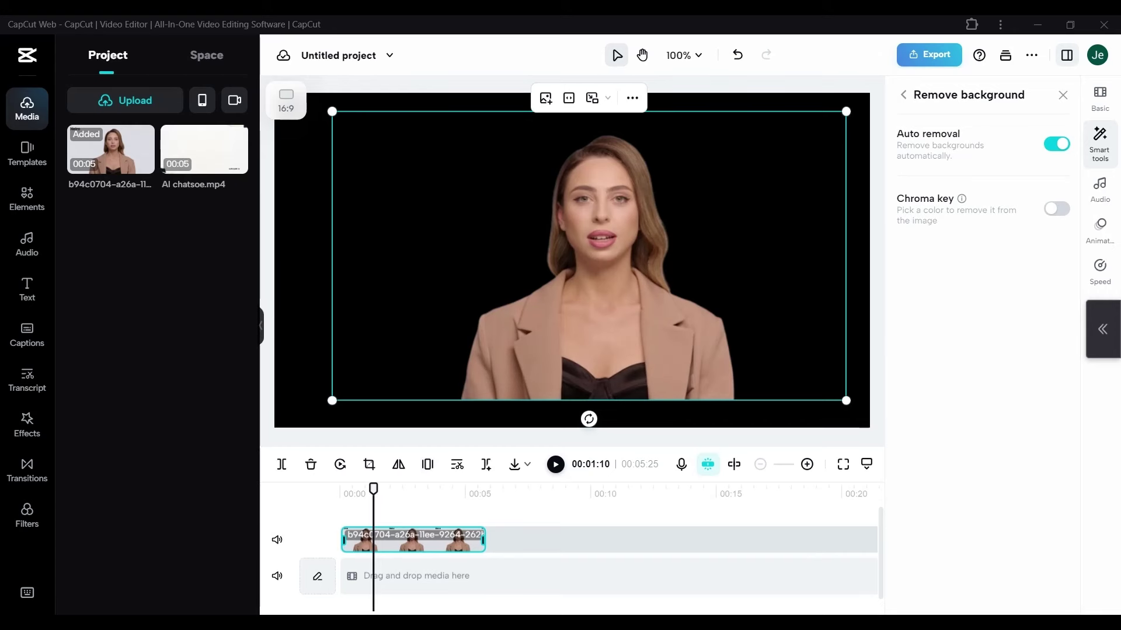
Step: Add the AI chatsoe.mp4 clip to the timeline beneath the avatar as its background and preview the combined video
{"action": "left_click", "coordinate": [195, 150]}
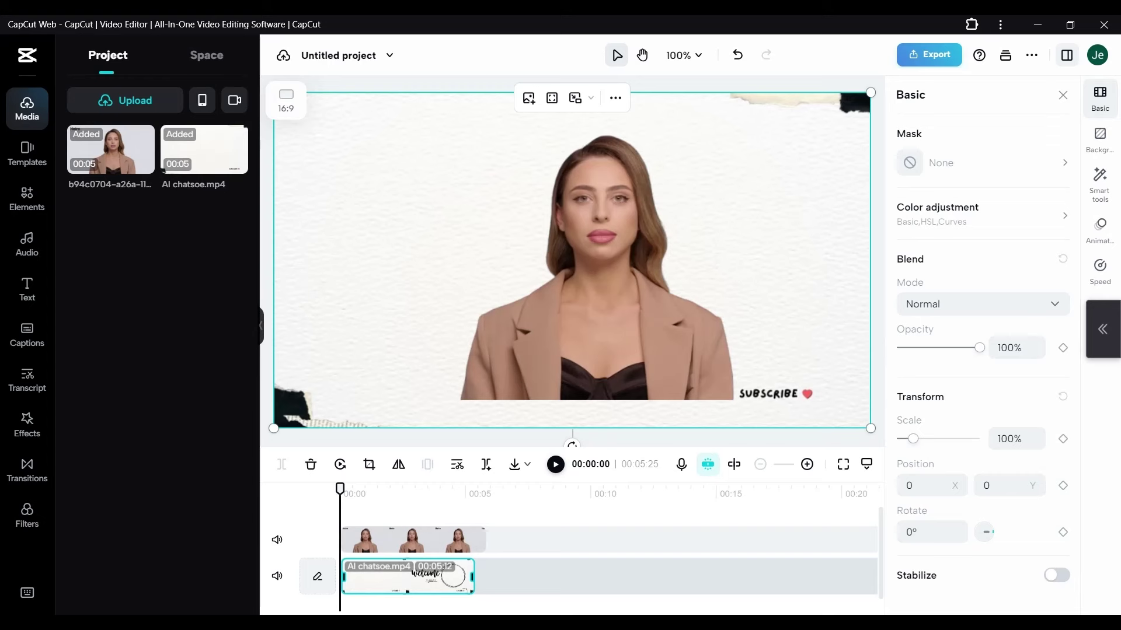
{"action": "key", "text": "space"}
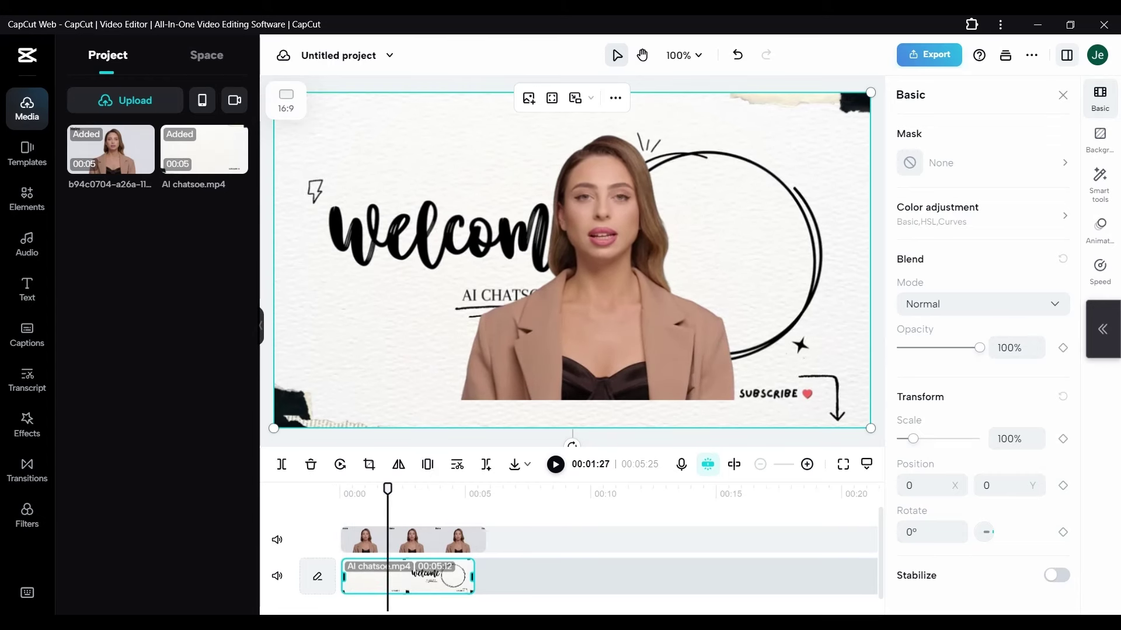
{"action": "key", "text": "space"}
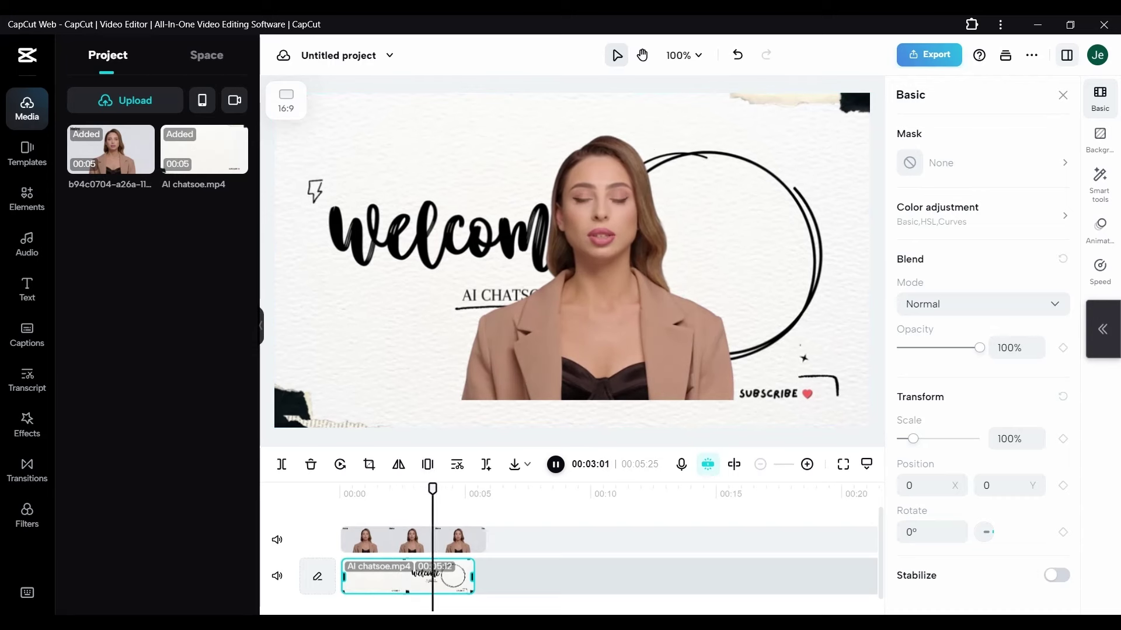
{"action": "key", "text": "space"}
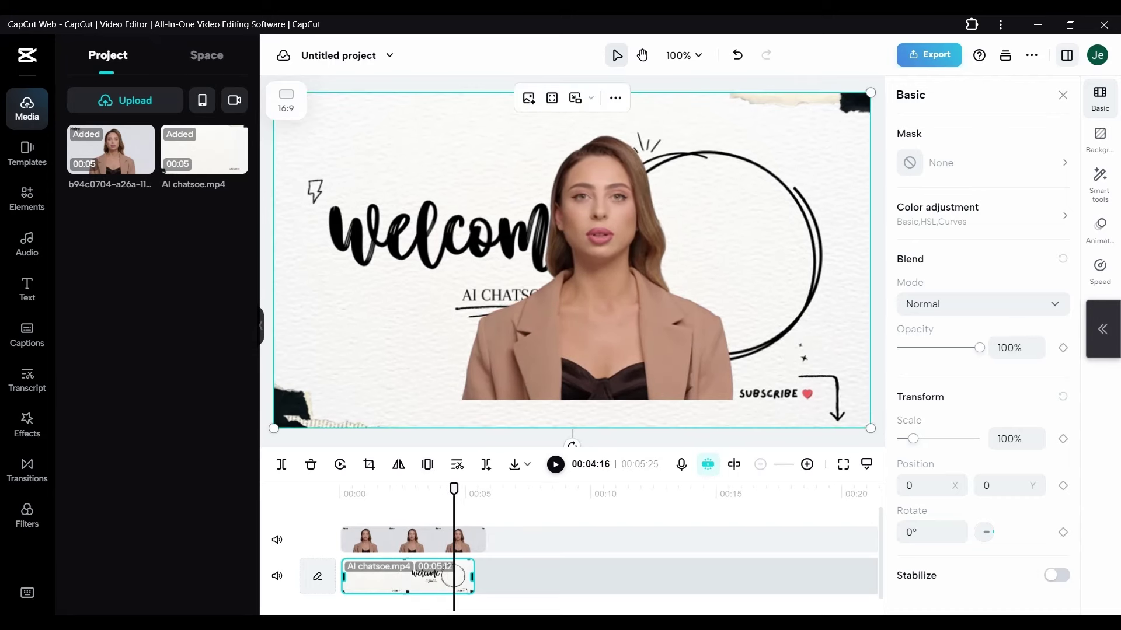